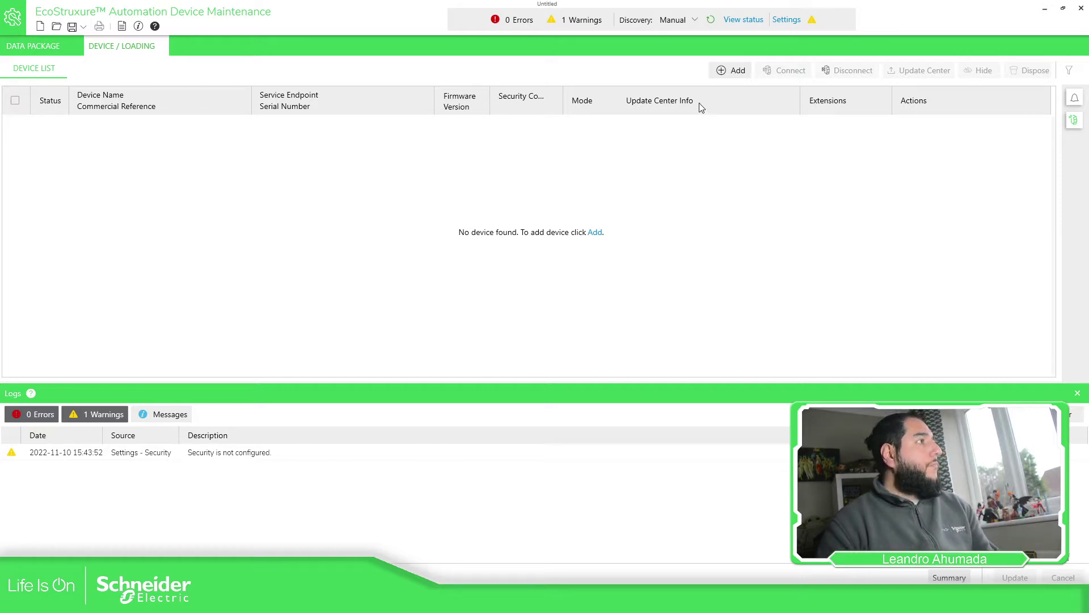
Step: Open Settings, move the dialog aside, and browse the DPWS, Modbus TCP and Communication pages
{"action": "left_click", "coordinate": [792, 27]}
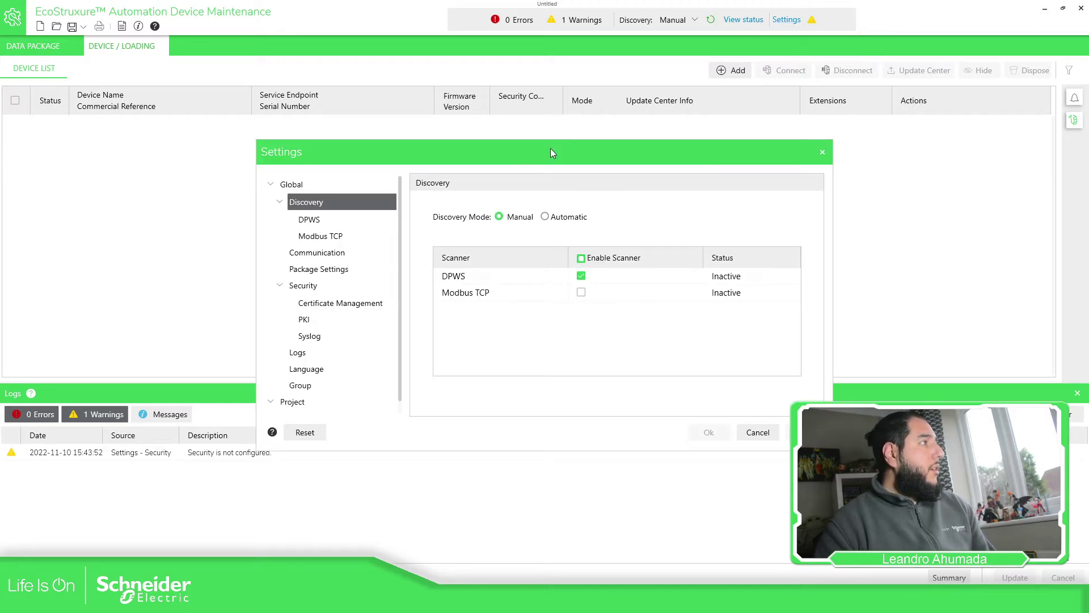
{"action": "left_click_drag", "start_coordinate": [551, 148], "coordinate": [508, 104]}
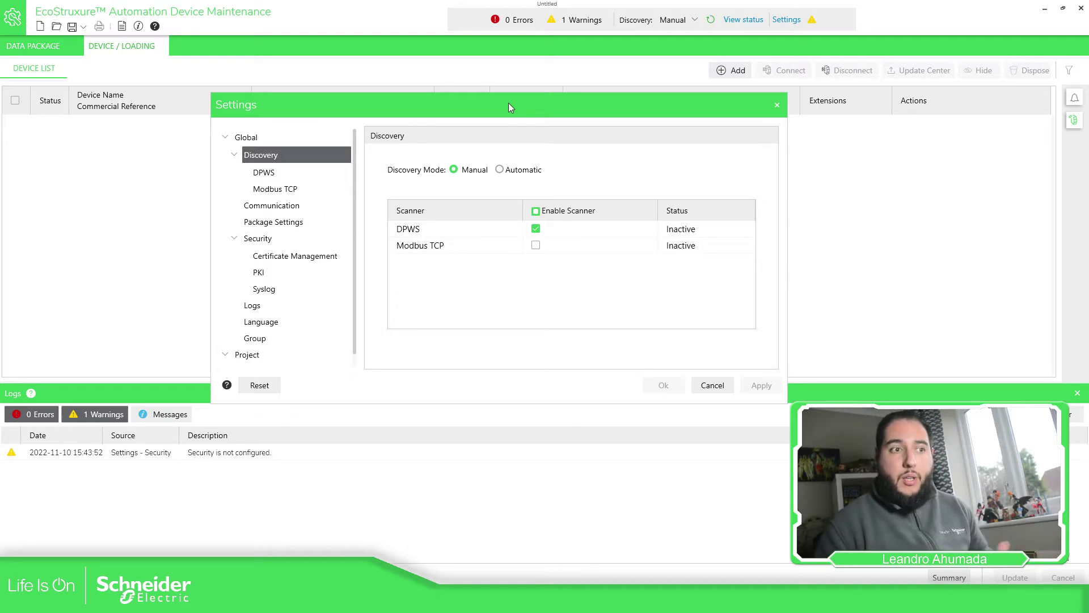
{"action": "left_click", "coordinate": [266, 175]}
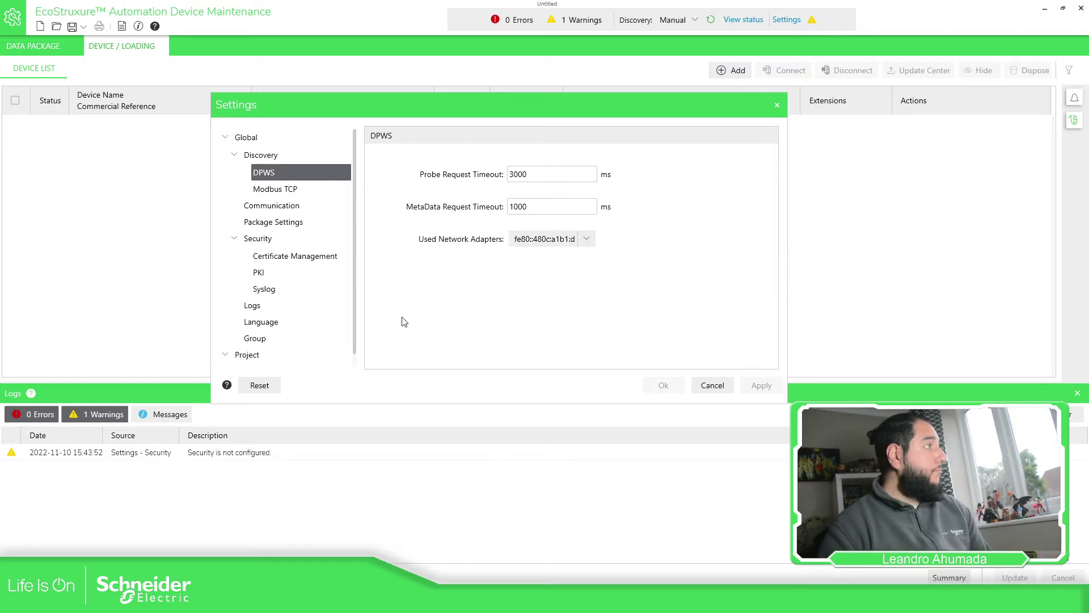
{"action": "left_click", "coordinate": [284, 191]}
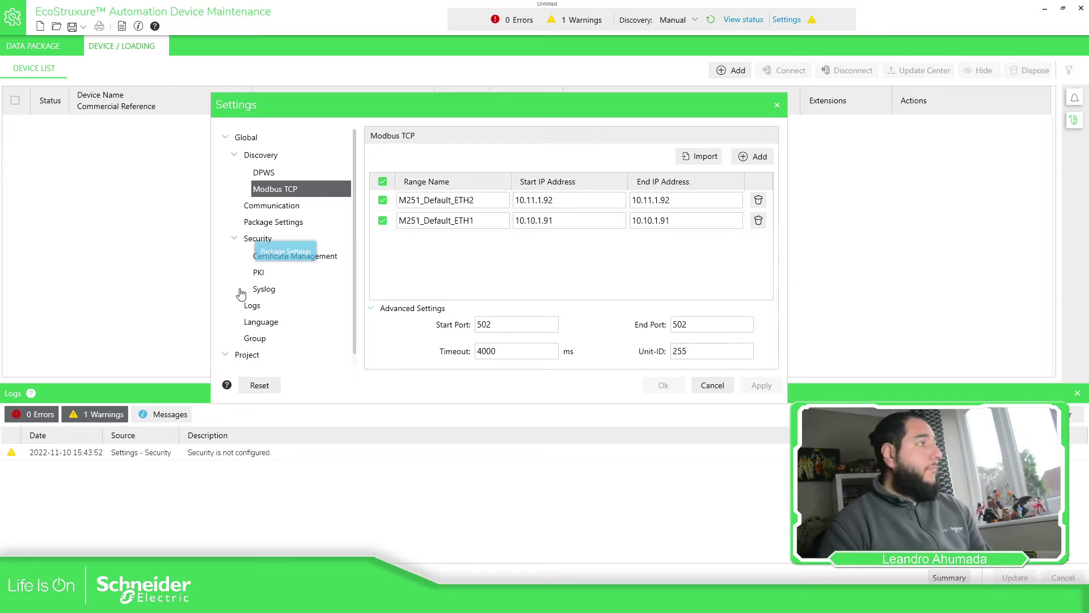
{"action": "left_click", "coordinate": [291, 206]}
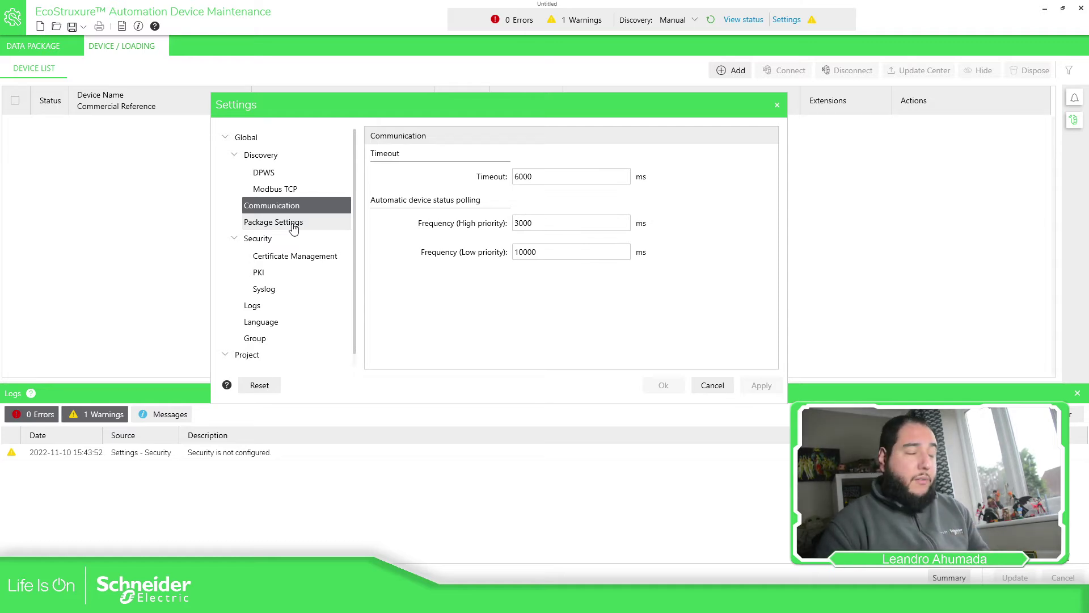
Step: View the Package Settings repository path, then cancel the Settings dialog without applying changes
{"action": "left_click", "coordinate": [280, 224]}
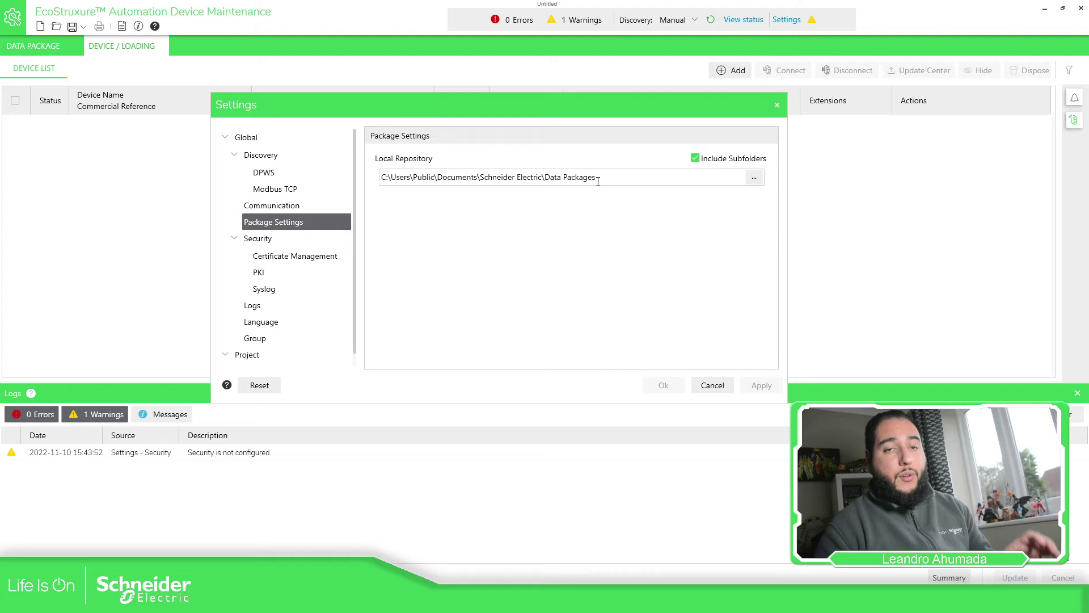
{"action": "left_click", "coordinate": [713, 384]}
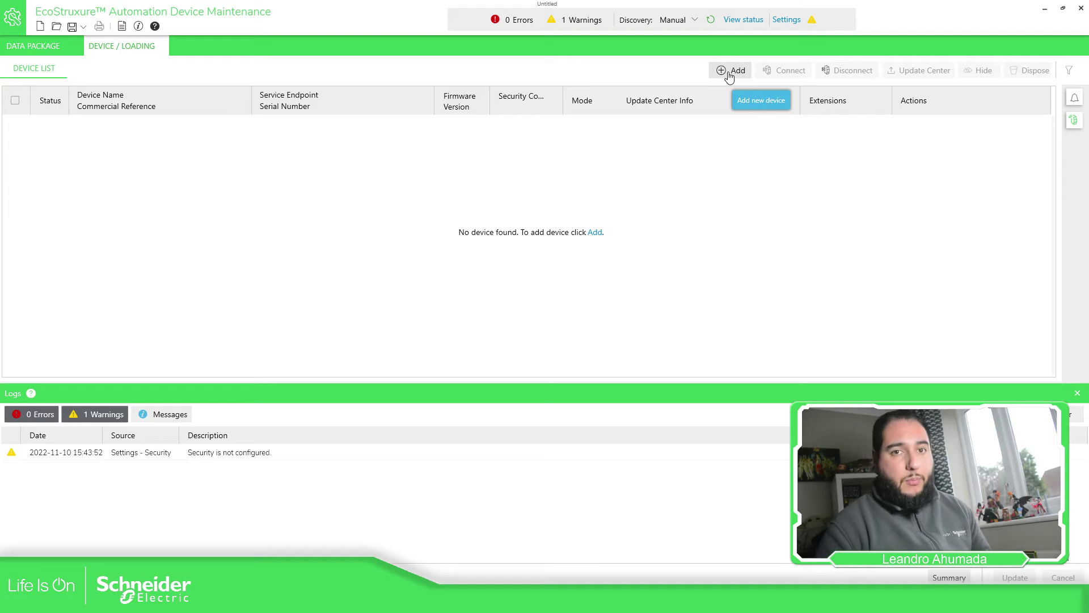
{"action": "left_click", "coordinate": [729, 75]}
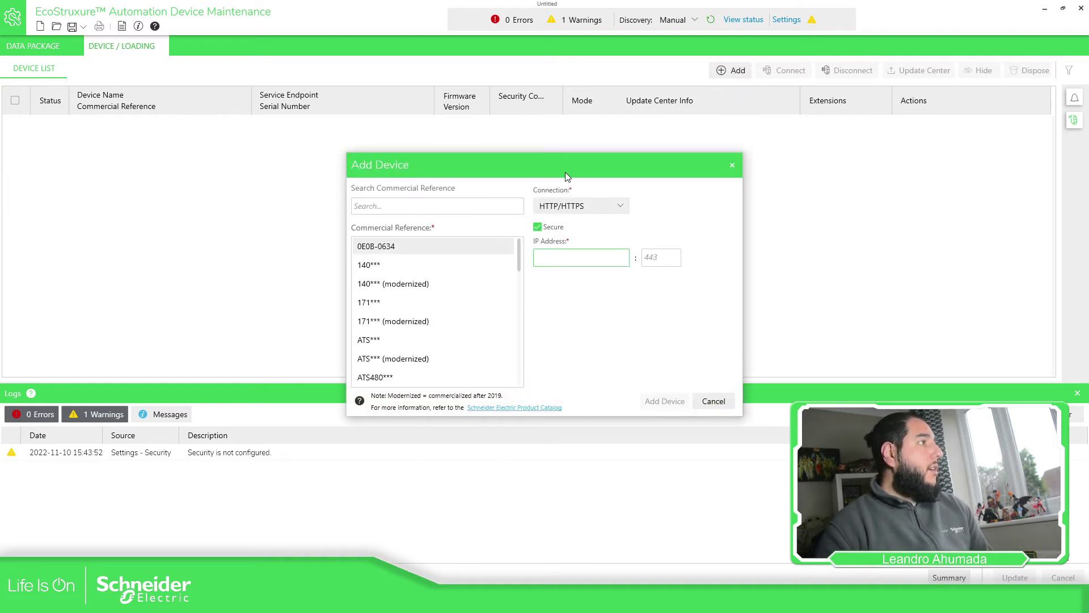
{"action": "left_click_drag", "start_coordinate": [566, 174], "coordinate": [587, 147]}
{"action": "scroll", "coordinate": [409, 247], "scroll_direction": "down", "scroll_amount": 1}
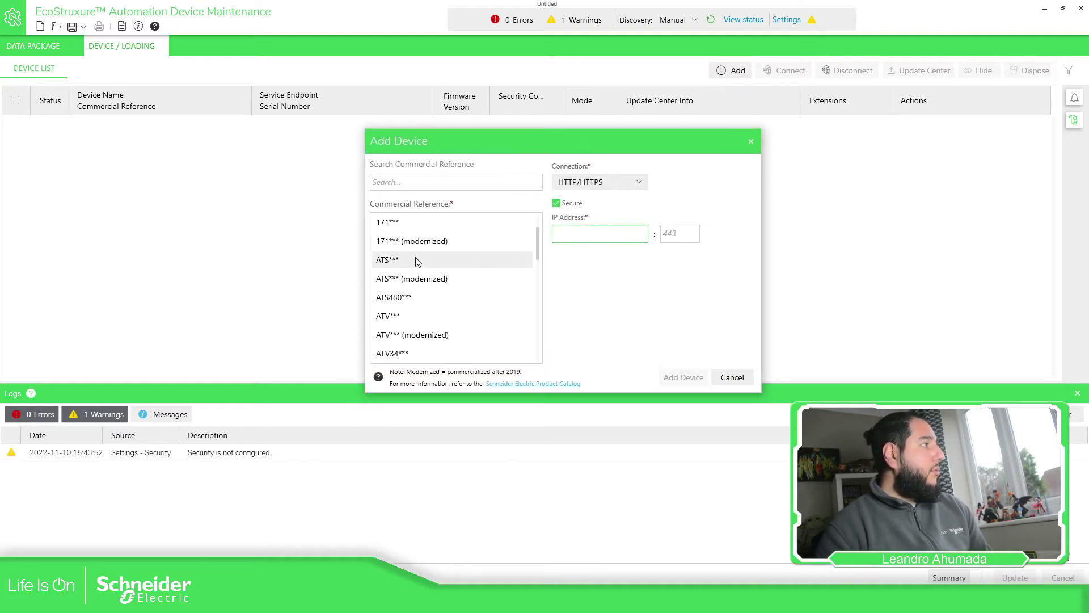
{"action": "scroll", "coordinate": [416, 264], "scroll_direction": "down", "scroll_amount": 1}
{"action": "scroll", "coordinate": [416, 266], "scroll_direction": "down", "scroll_amount": 1}
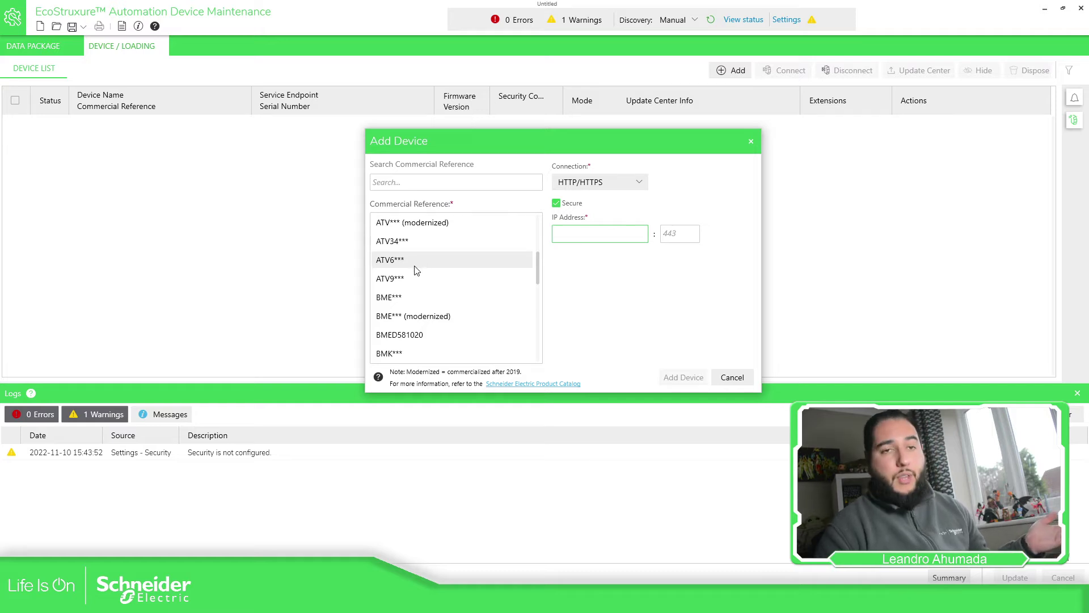
{"action": "scroll", "coordinate": [417, 273], "scroll_direction": "up", "scroll_amount": 2}
{"action": "scroll", "coordinate": [419, 274], "scroll_direction": "up", "scroll_amount": 1}
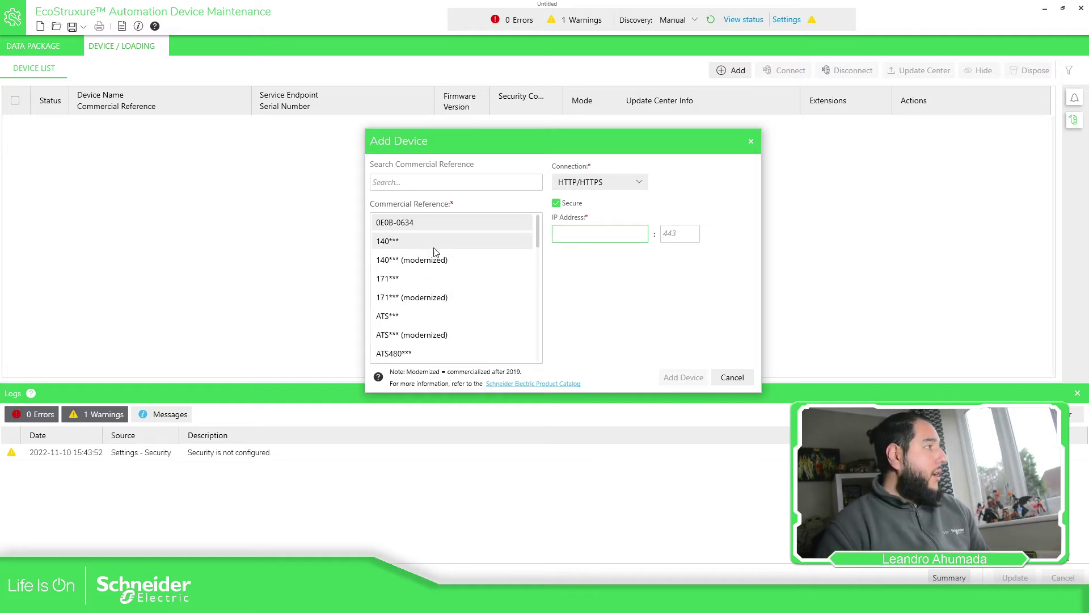
{"action": "scroll", "coordinate": [467, 261], "scroll_direction": "down", "scroll_amount": 3}
{"action": "scroll", "coordinate": [476, 289], "scroll_direction": "up", "scroll_amount": 1}
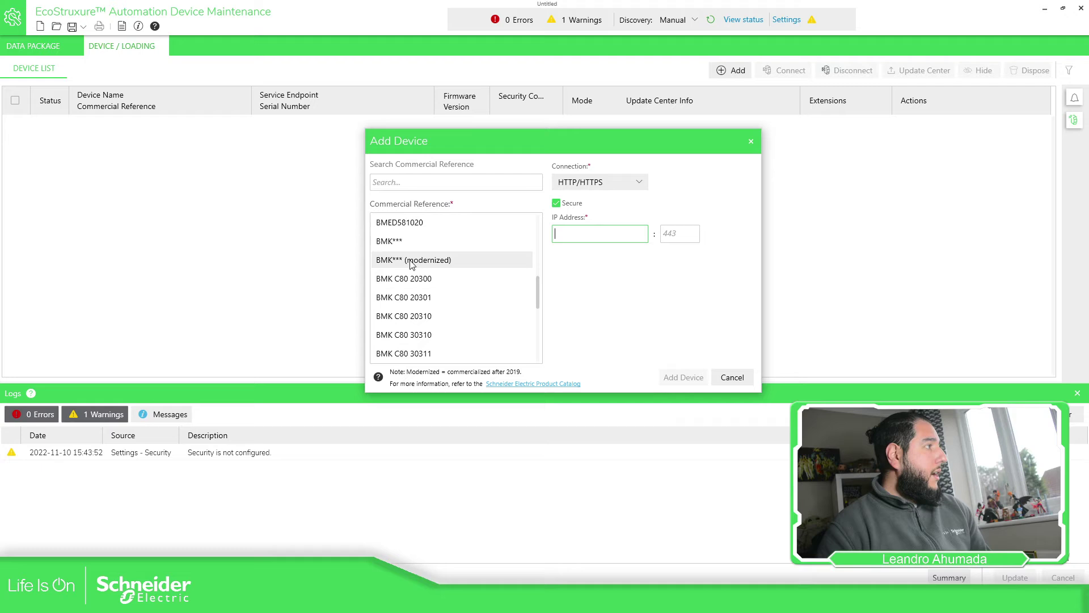
{"action": "scroll", "coordinate": [467, 291], "scroll_direction": "down", "scroll_amount": 3}
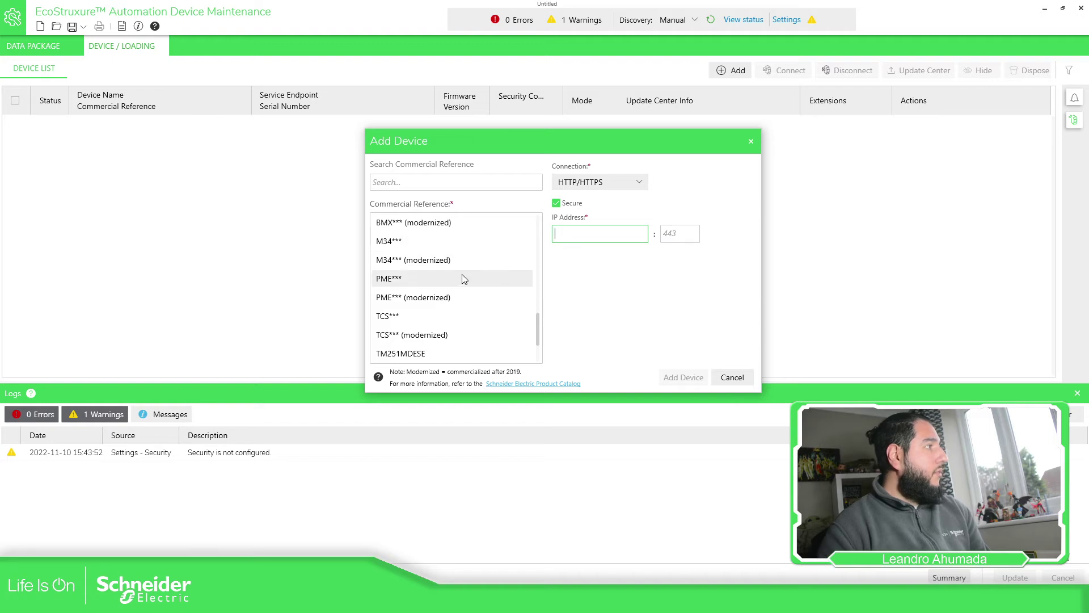
{"action": "scroll", "coordinate": [533, 286], "scroll_direction": "down", "scroll_amount": 3}
{"action": "scroll", "coordinate": [533, 286], "scroll_direction": "down", "scroll_amount": 1}
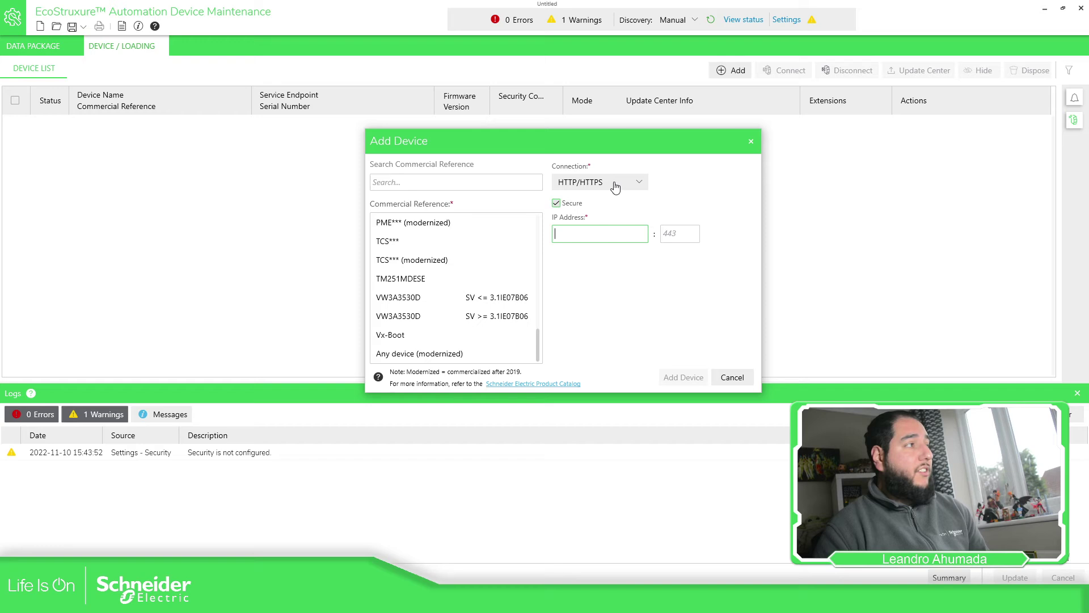
{"action": "left_click", "coordinate": [751, 142]}
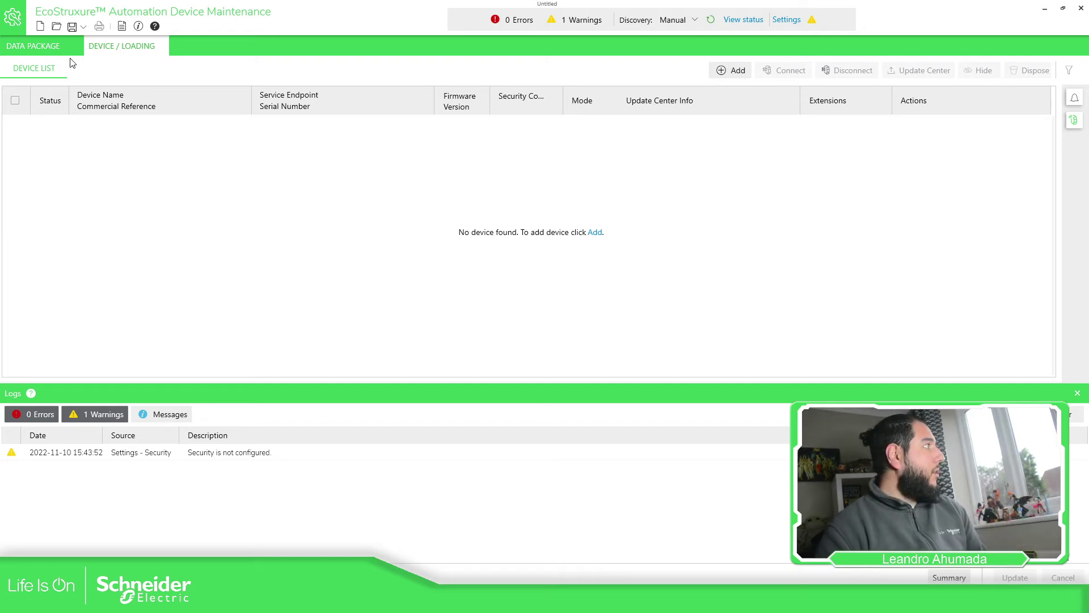
Step: In Data Package, expand Modicon M251 and view versions 21.2.21341.02, 21.1.116.2, then 22.0.22179.02
{"action": "left_click", "coordinate": [35, 46]}
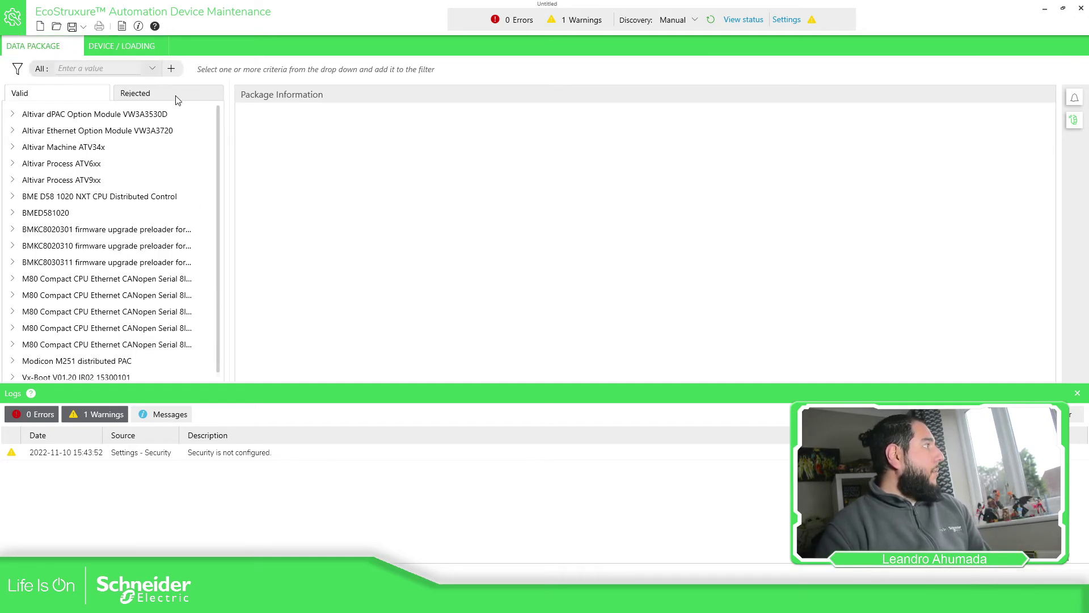
{"action": "scroll", "coordinate": [162, 205], "scroll_direction": "down", "scroll_amount": 1}
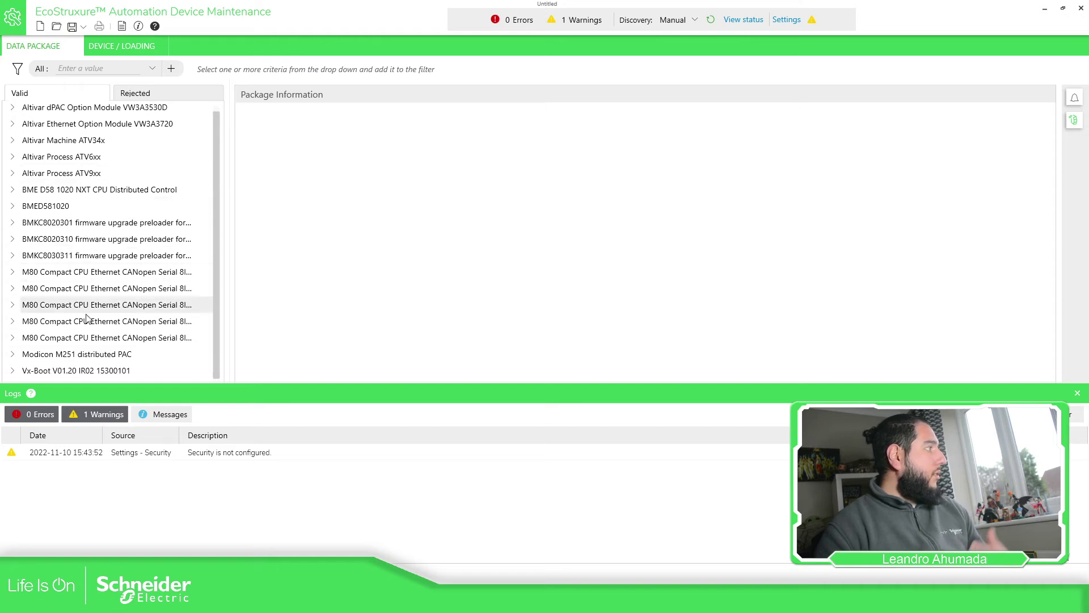
{"action": "left_click", "coordinate": [13, 354]}
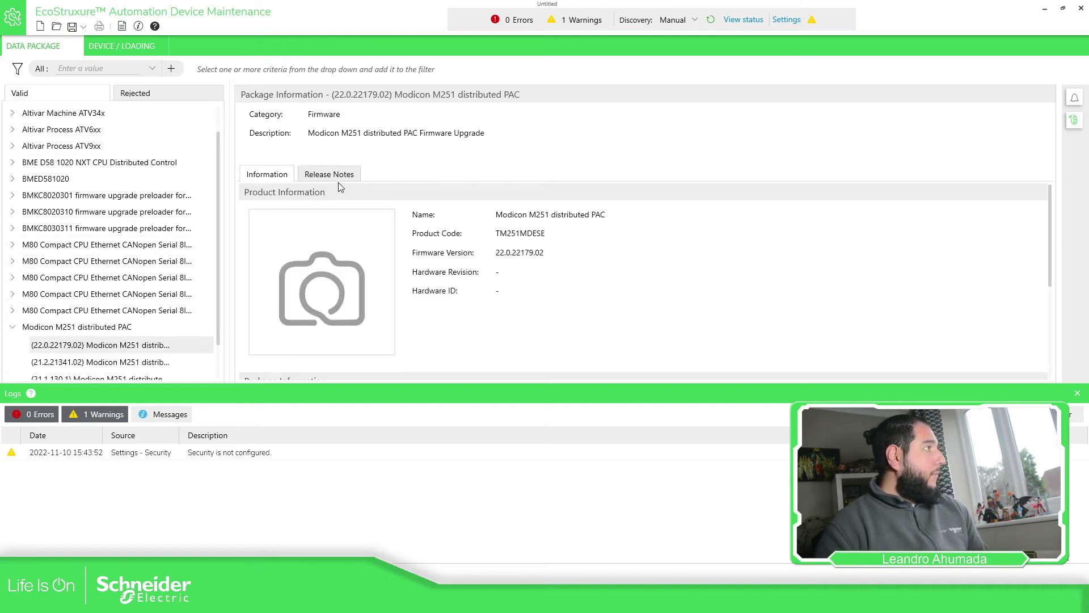
{"action": "scroll", "coordinate": [293, 161], "scroll_direction": "down", "scroll_amount": 2}
{"action": "scroll", "coordinate": [205, 222], "scroll_direction": "down", "scroll_amount": 1}
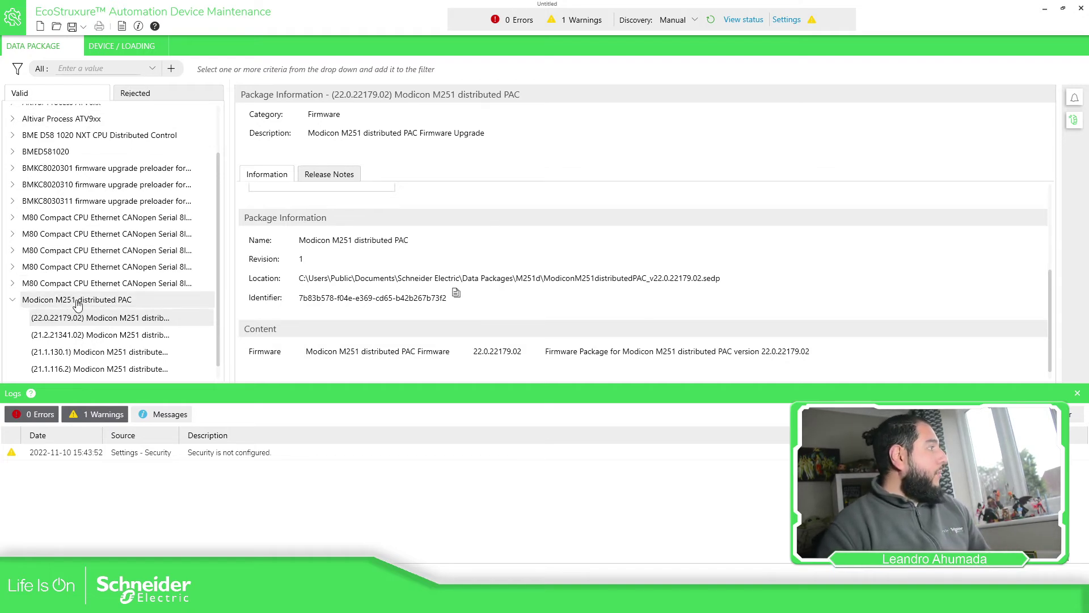
{"action": "scroll", "coordinate": [77, 307], "scroll_direction": "down", "scroll_amount": 1}
{"action": "left_click", "coordinate": [132, 321]}
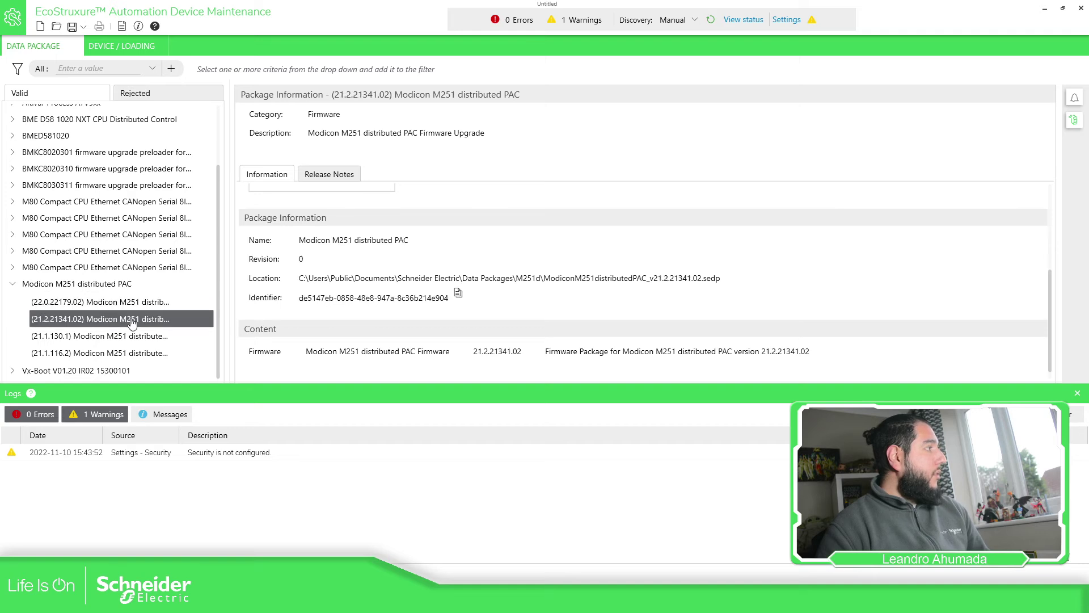
{"action": "left_click", "coordinate": [133, 337]}
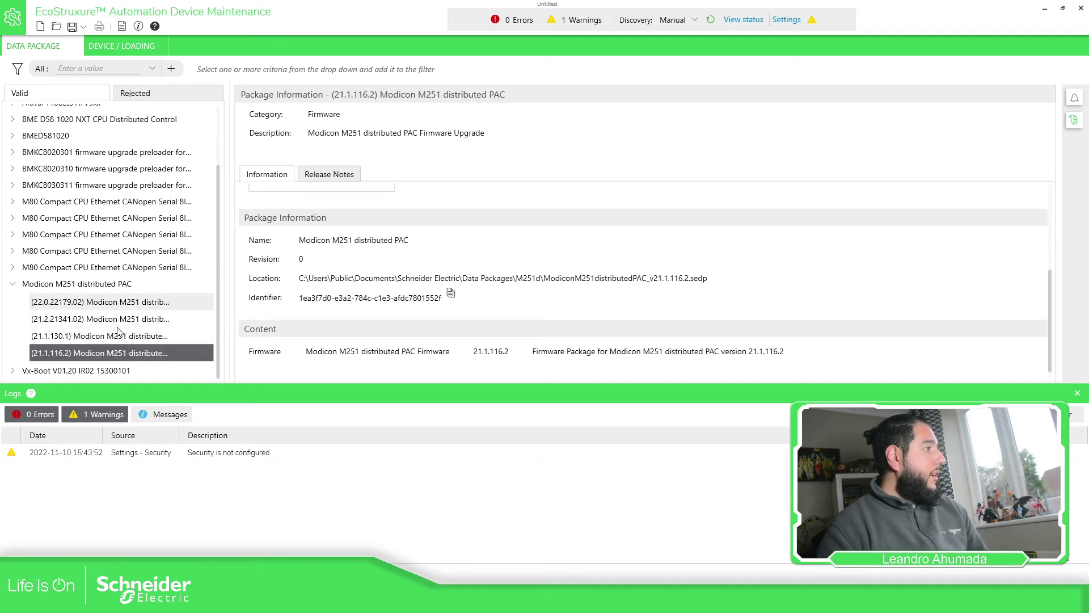
{"action": "scroll", "coordinate": [366, 281], "scroll_direction": "up", "scroll_amount": 3}
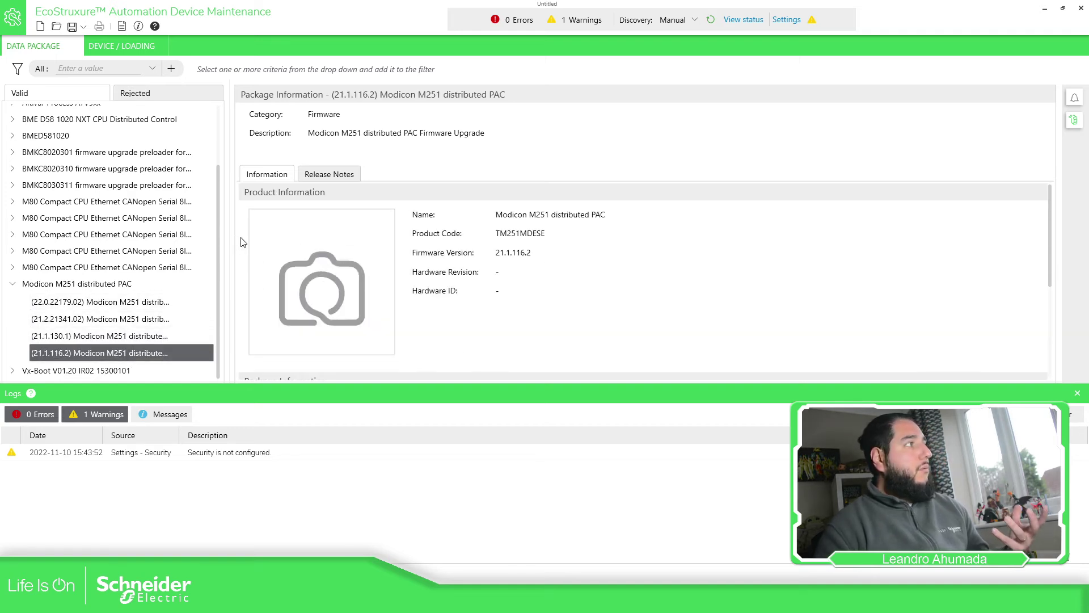
{"action": "left_click", "coordinate": [15, 294]}
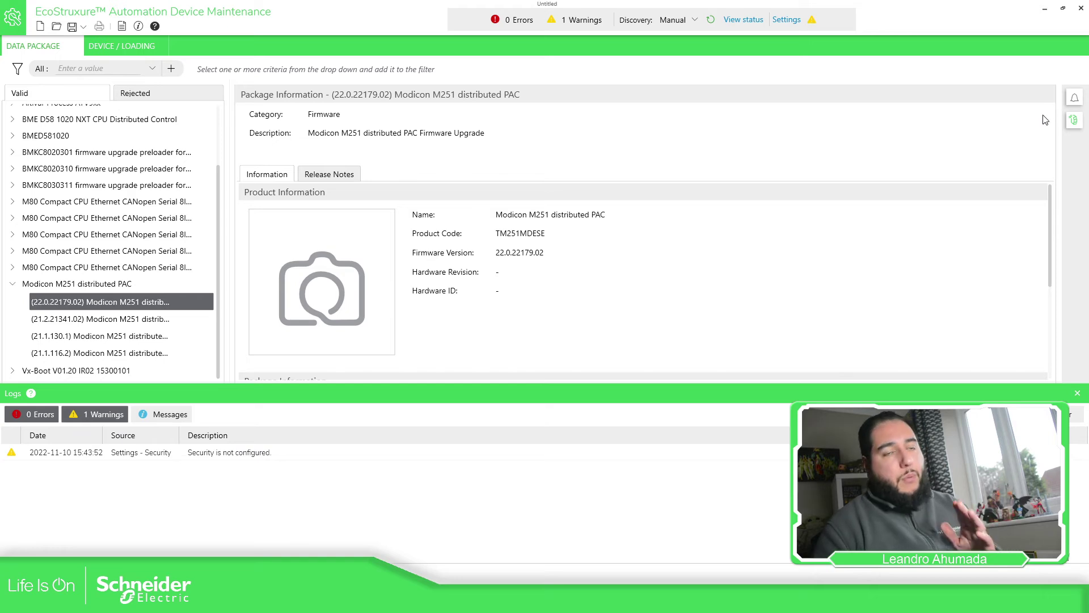
Step: Open the notification area, then the discovery status panel showing DPWS idle and Modbus TCP disabled
{"action": "left_click", "coordinate": [1075, 100]}
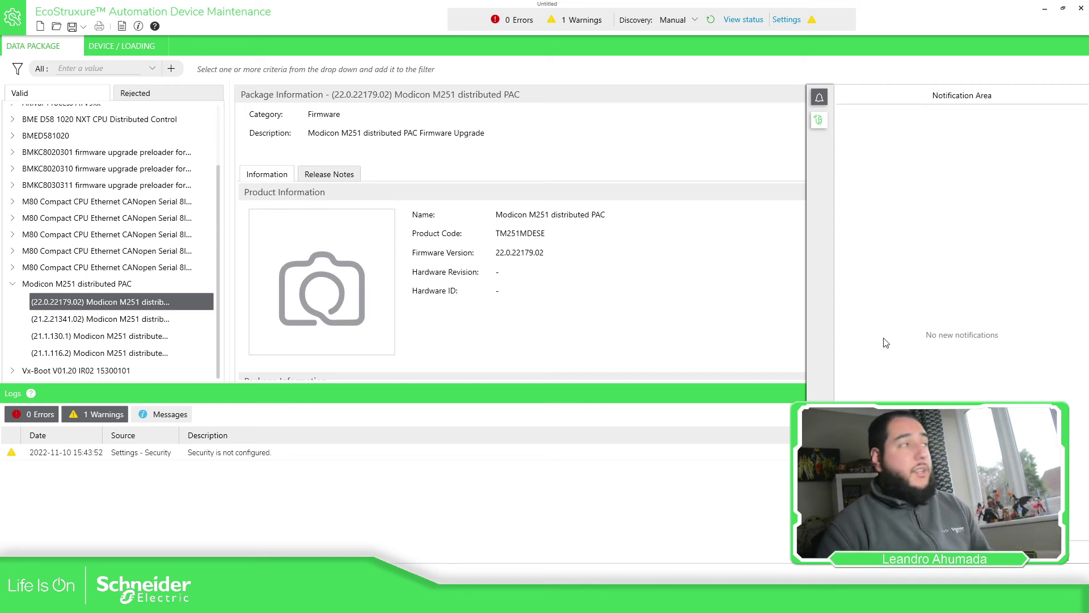
{"action": "left_click", "coordinate": [820, 123]}
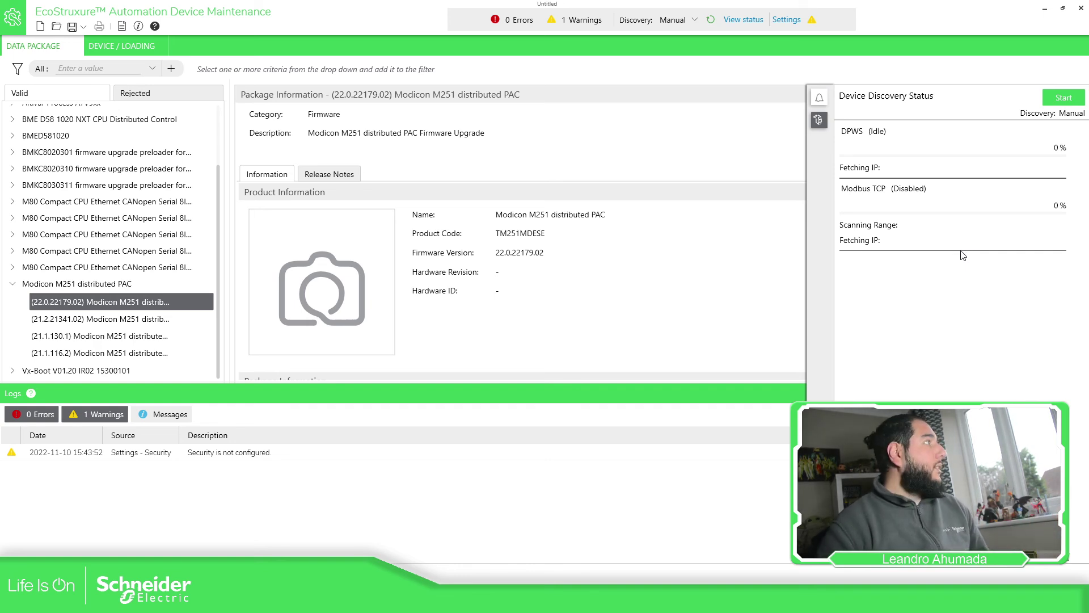
Step: Switch to the DEVICE / LOADING tab, which shows no devices found
{"action": "left_click", "coordinate": [135, 51]}
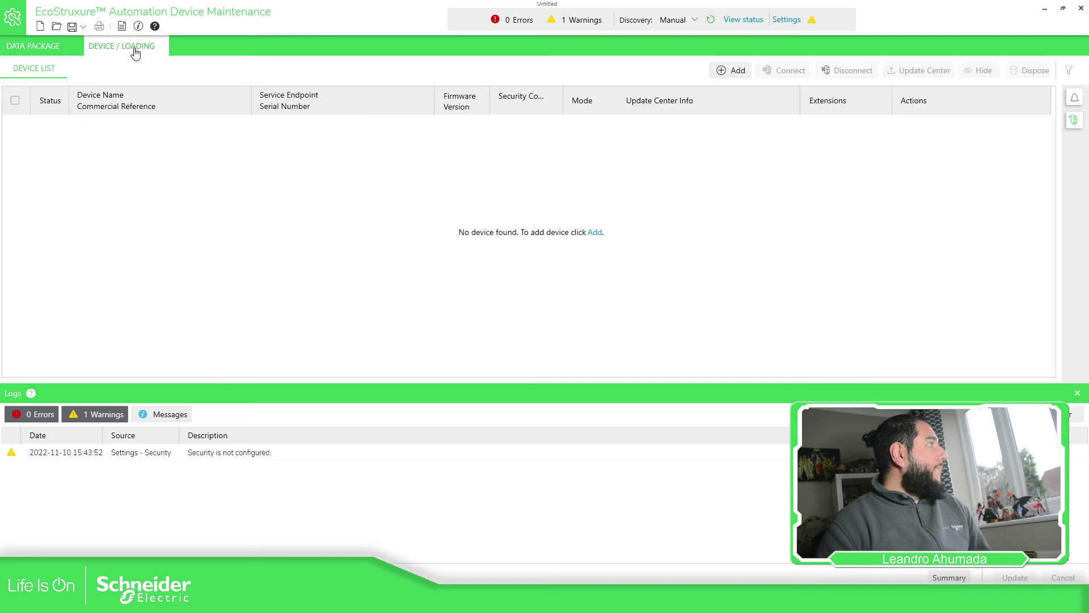